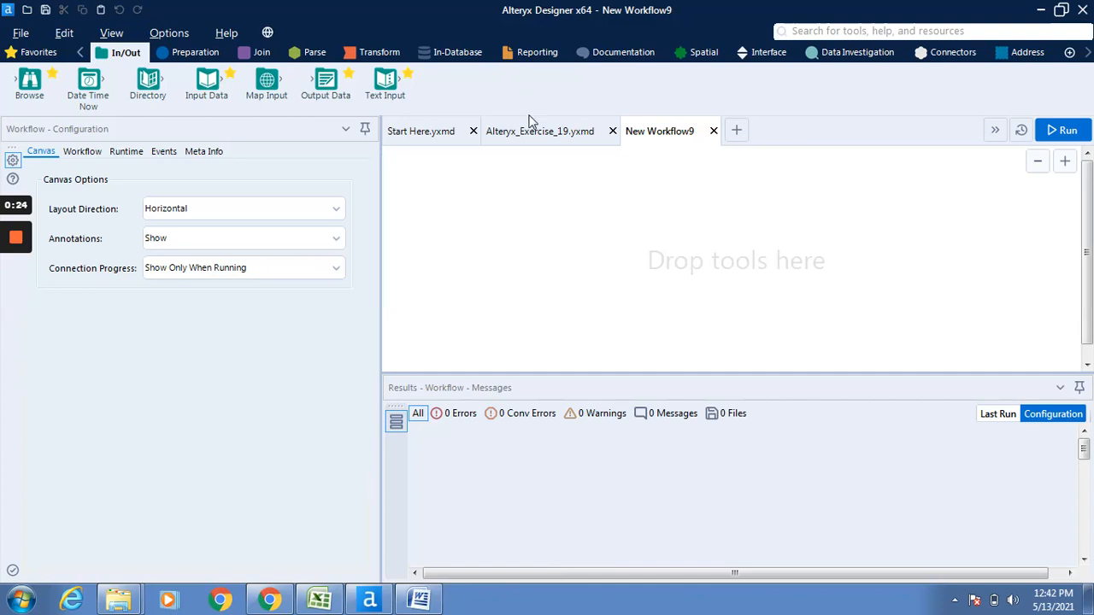
Copy the connected Input Data and Filter tools from Alteryx_Exercise_19.yxmd into New Workflow9 and reposition them on the canvas
{"action": "left_click", "coordinate": [531, 131]}
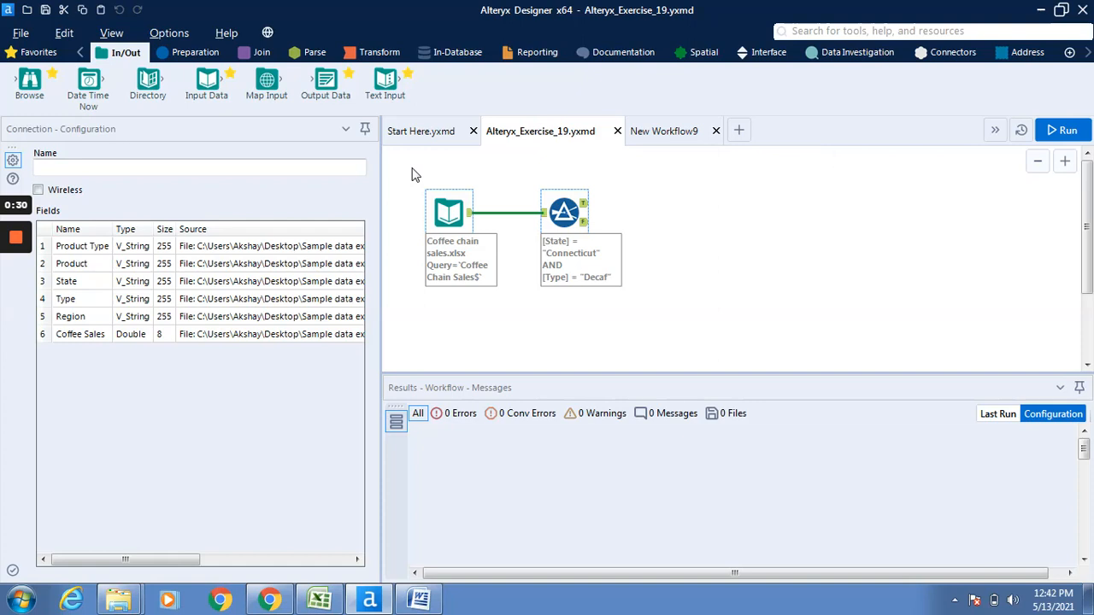
{"action": "left_click_drag", "start_coordinate": [411, 169], "coordinate": [654, 323]}
{"action": "left_click", "coordinate": [659, 137]}
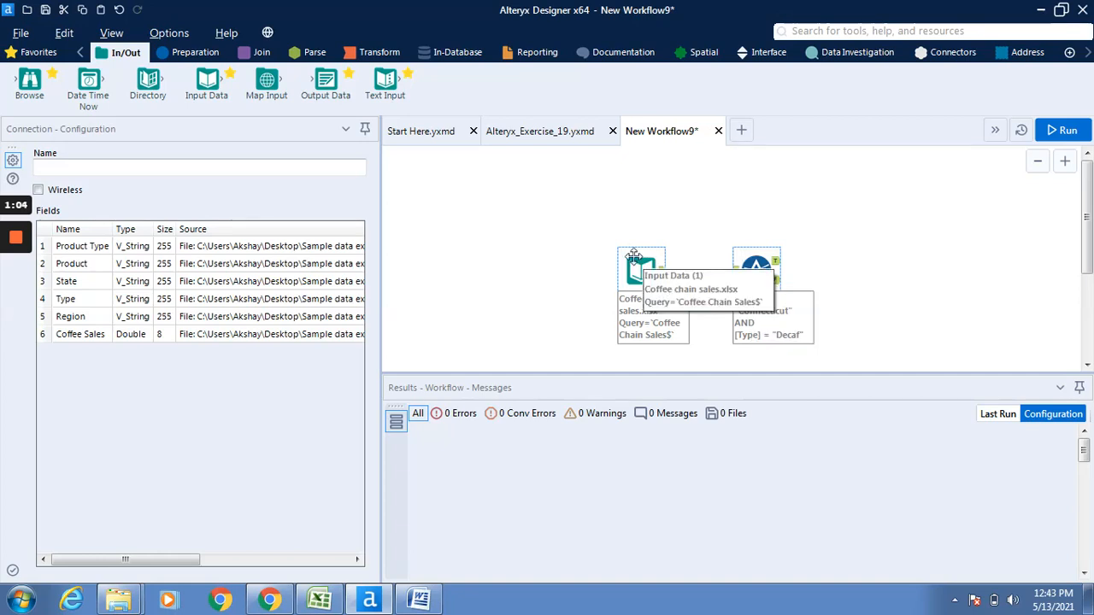
{"action": "left_click_drag", "start_coordinate": [633, 256], "coordinate": [492, 217]}
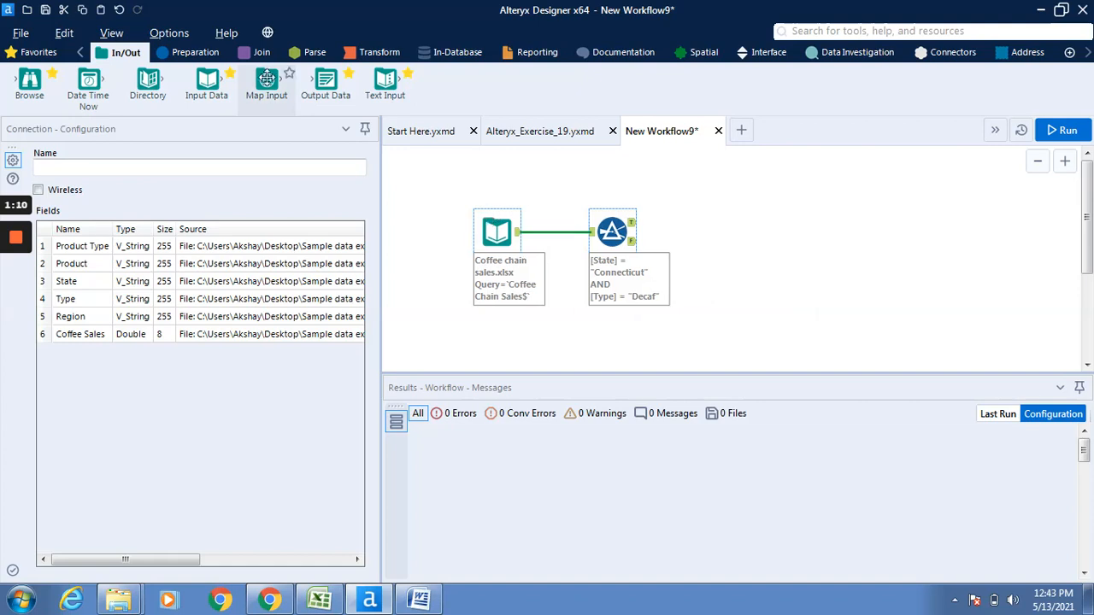
{"action": "left_click", "coordinate": [198, 53]}
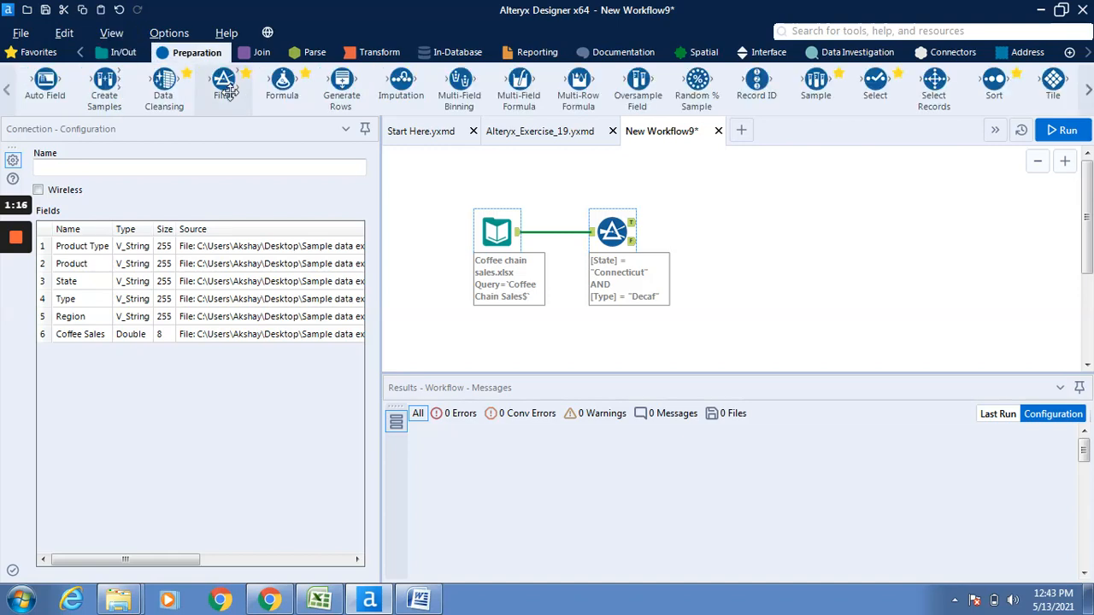
{"action": "left_click", "coordinate": [125, 52]}
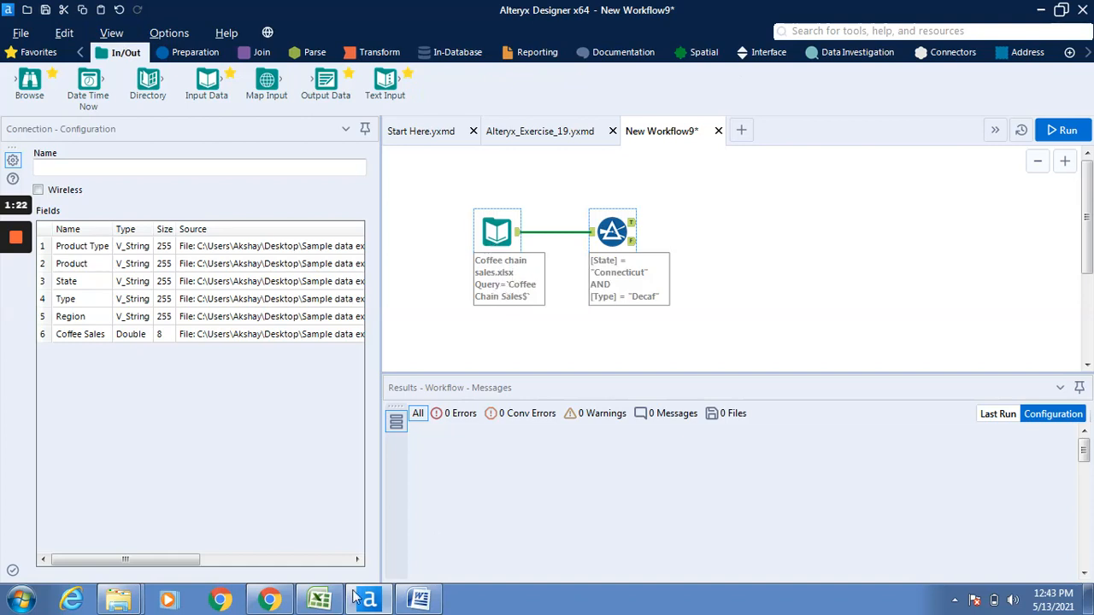
Switch to the Coffee chain sales workbook in Excel, examine the Coffee Sales values, and return to Alteryx Designer
{"action": "mouse_move", "coordinate": [321, 603]}
{"action": "left_click", "coordinate": [320, 563]}
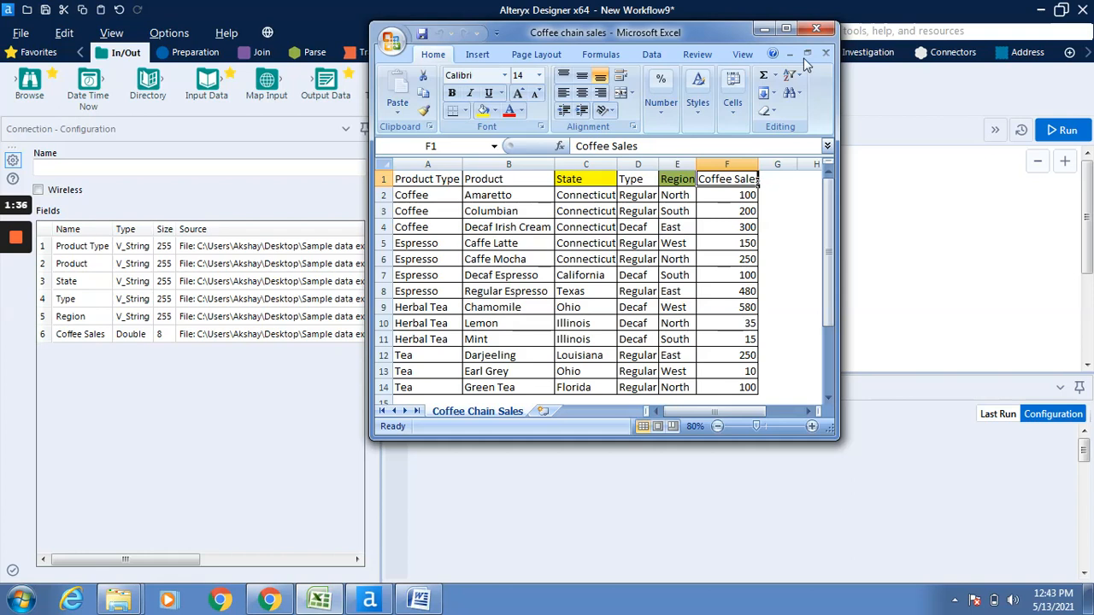
{"action": "left_click", "coordinate": [750, 228]}
{"action": "left_click", "coordinate": [749, 291]}
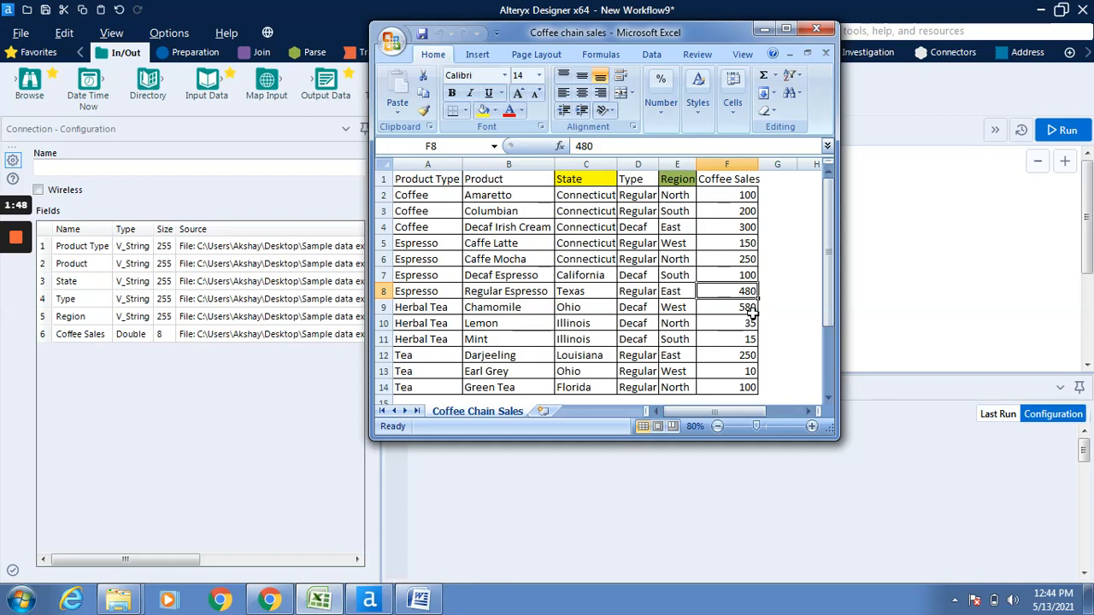
{"action": "left_click", "coordinate": [763, 32]}
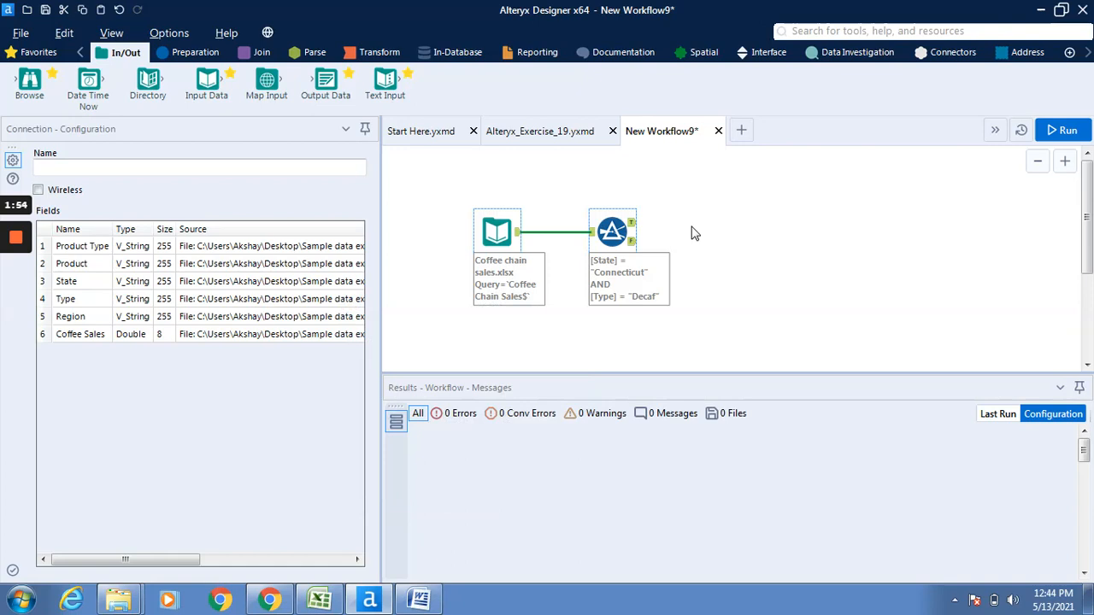
Run the workflow, dismiss the completion message, and view the Input Data tool's output records
{"action": "left_click", "coordinate": [1058, 135]}
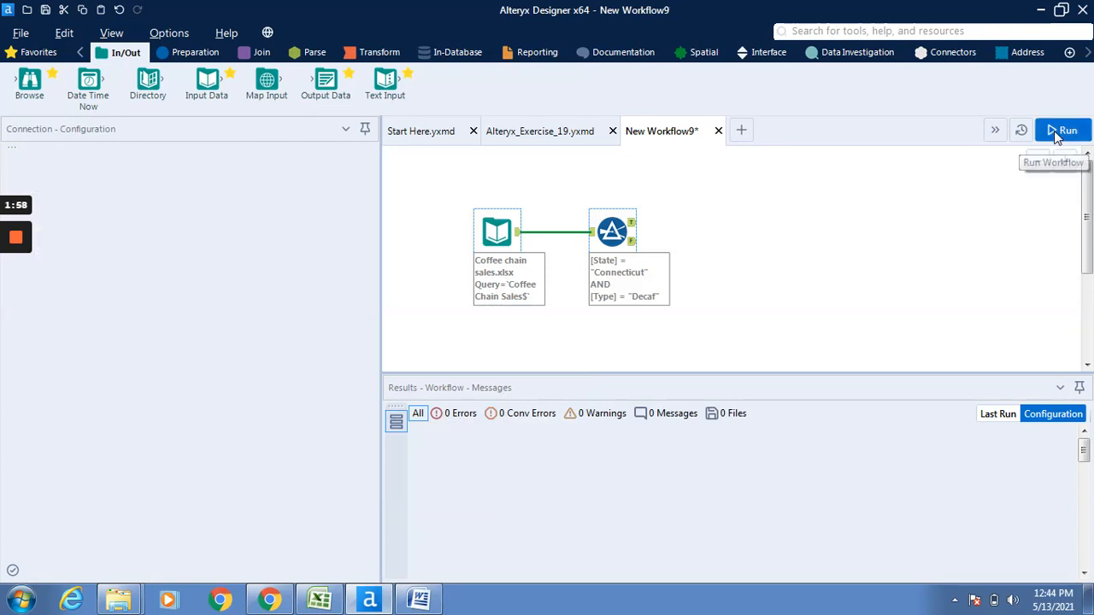
{"action": "left_click", "coordinate": [1058, 135]}
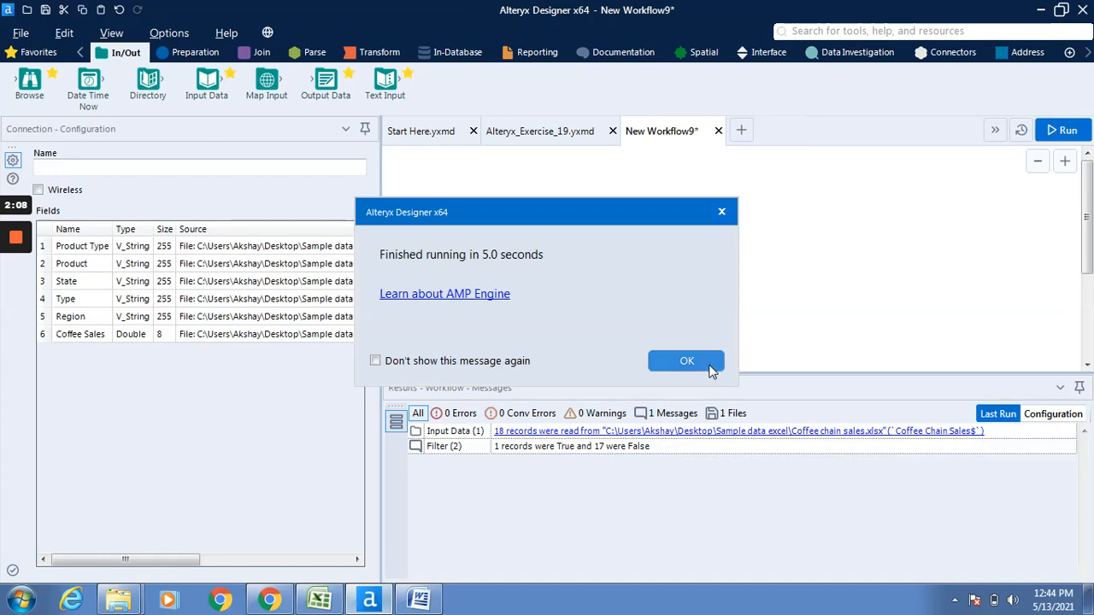
{"action": "left_click", "coordinate": [709, 367]}
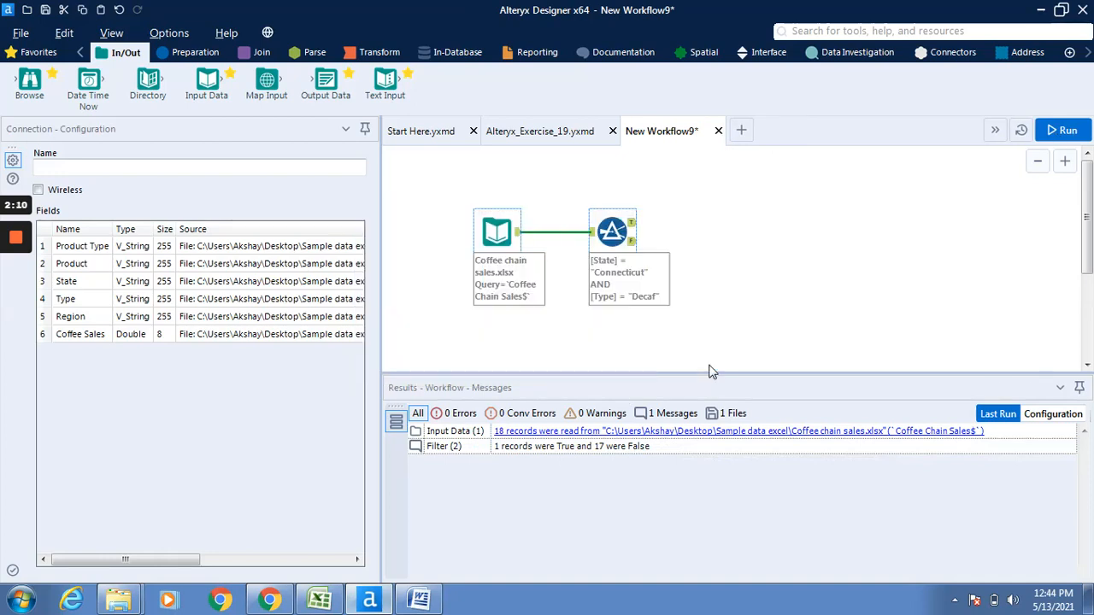
{"action": "left_click", "coordinate": [499, 236]}
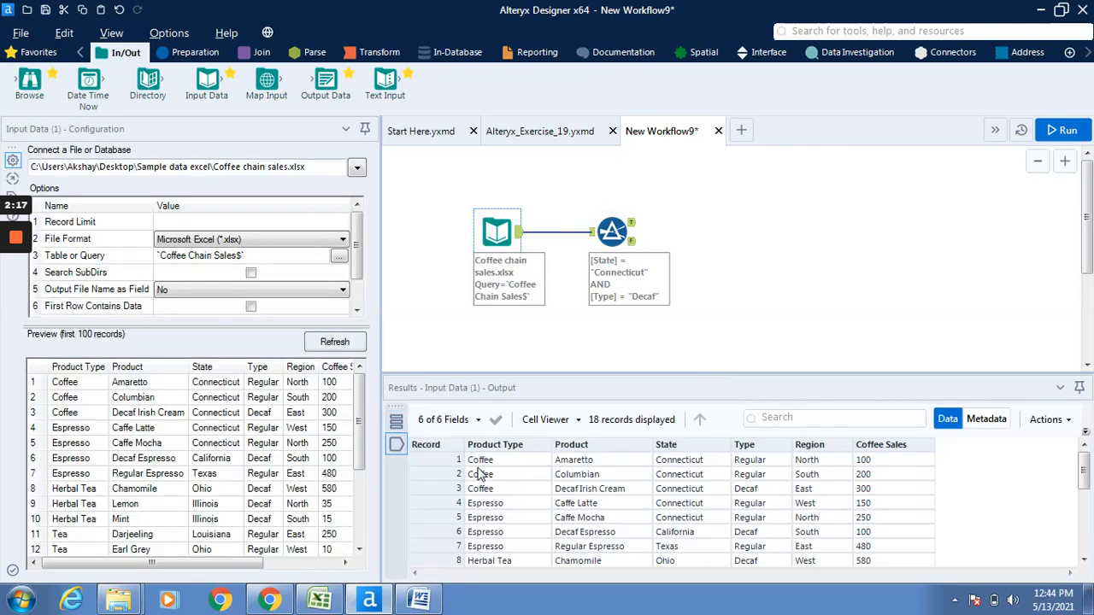
Switch the Filter tool from a custom to a basic filter on the Coffee Sales column and check its comparison operators
{"action": "left_click", "coordinate": [610, 231]}
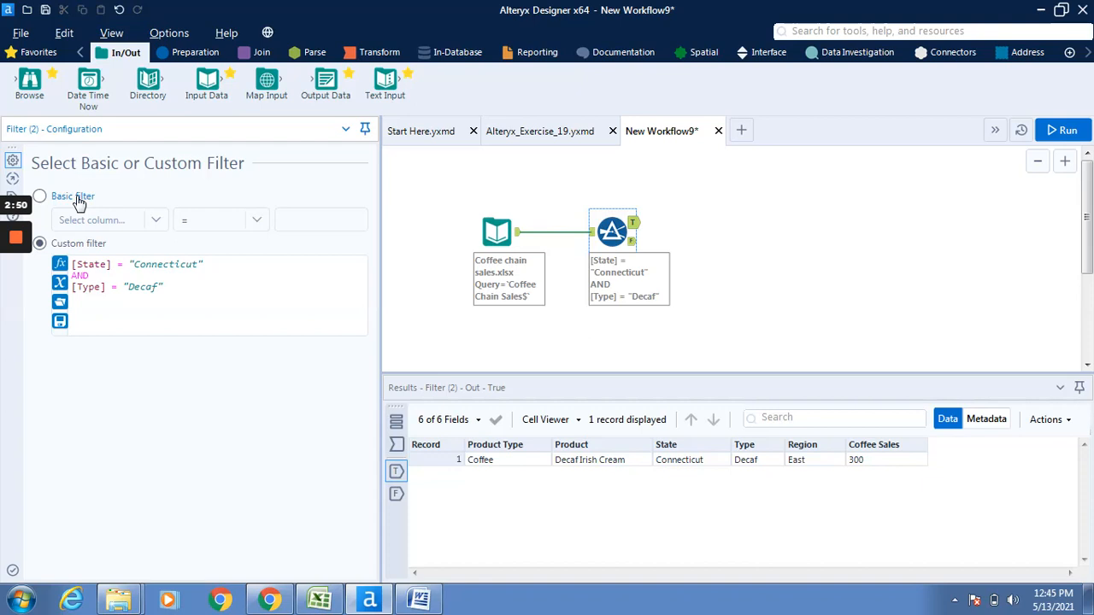
{"action": "left_click", "coordinate": [77, 199]}
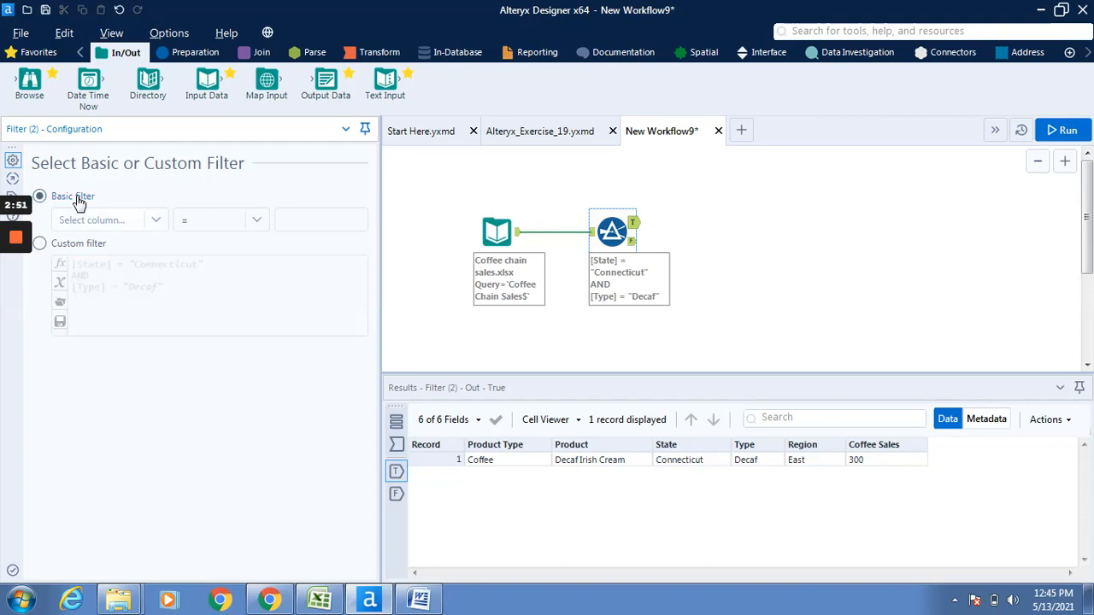
{"action": "left_click", "coordinate": [158, 223]}
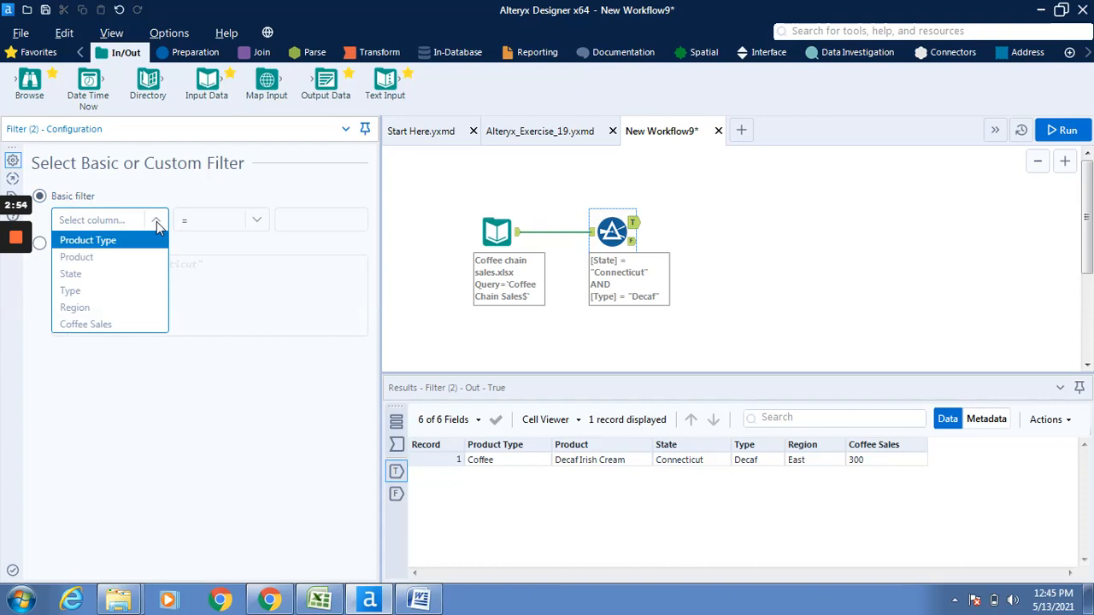
{"action": "left_click", "coordinate": [130, 325]}
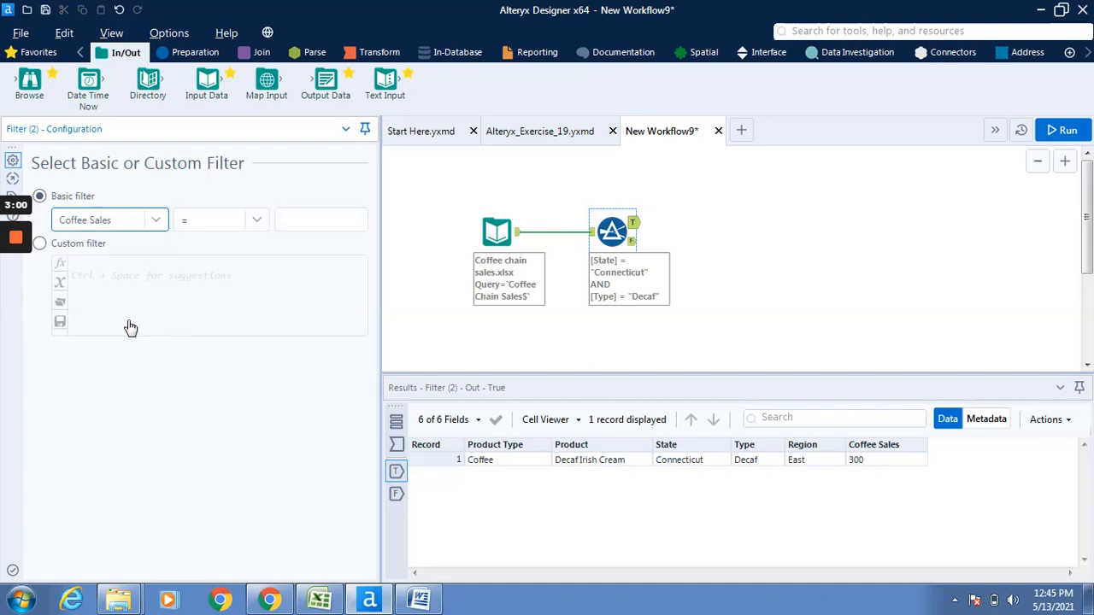
{"action": "left_click", "coordinate": [259, 223]}
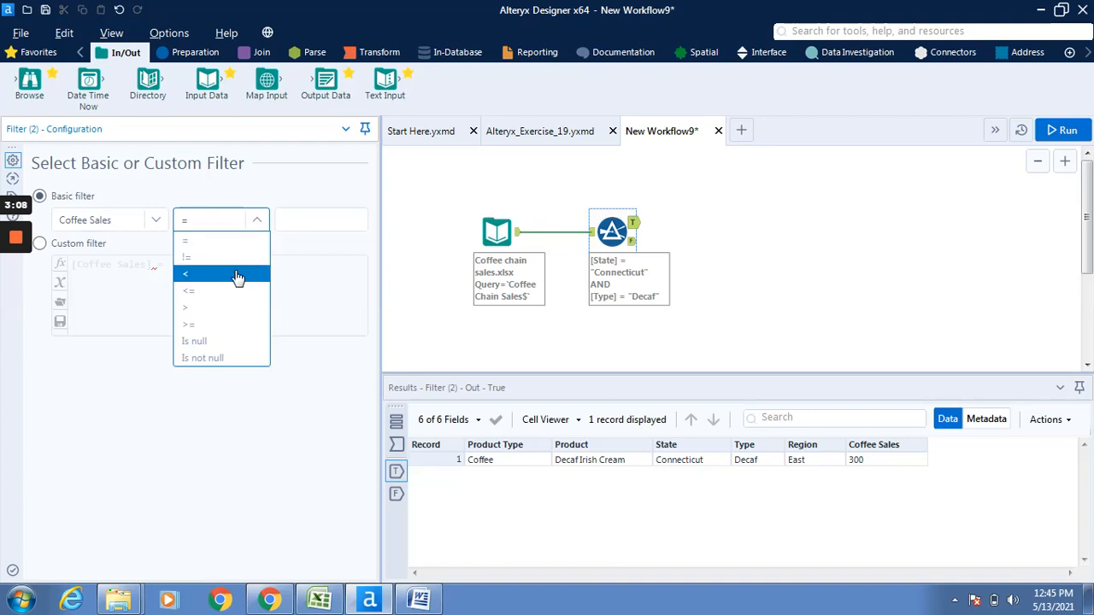
{"action": "left_click", "coordinate": [252, 187]}
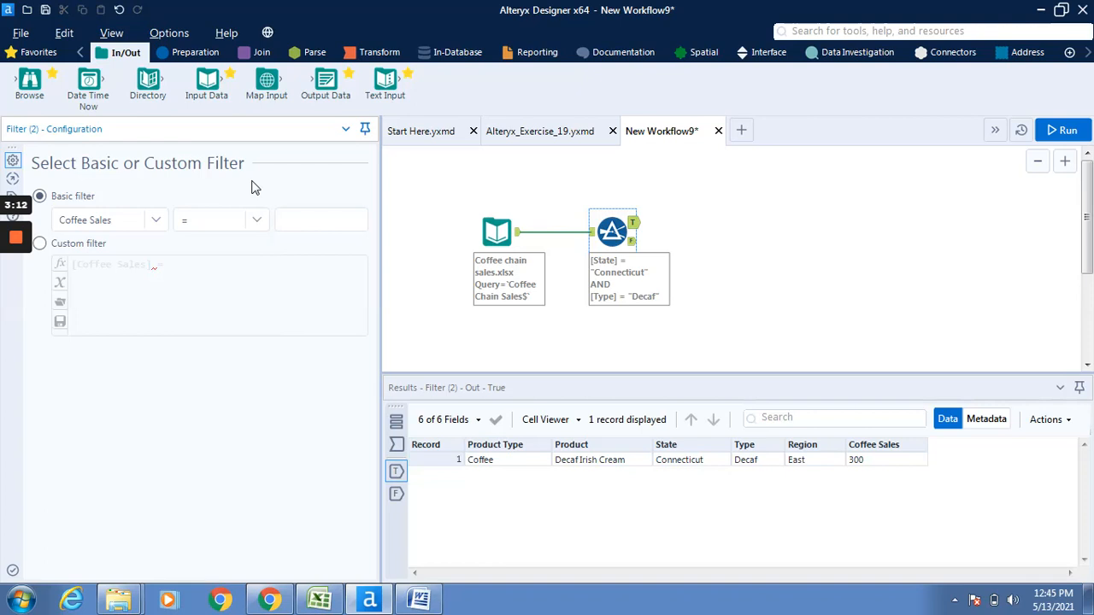
Change the basic filter's column to Product and examine the comparison operators offered for it
{"action": "left_click", "coordinate": [156, 222]}
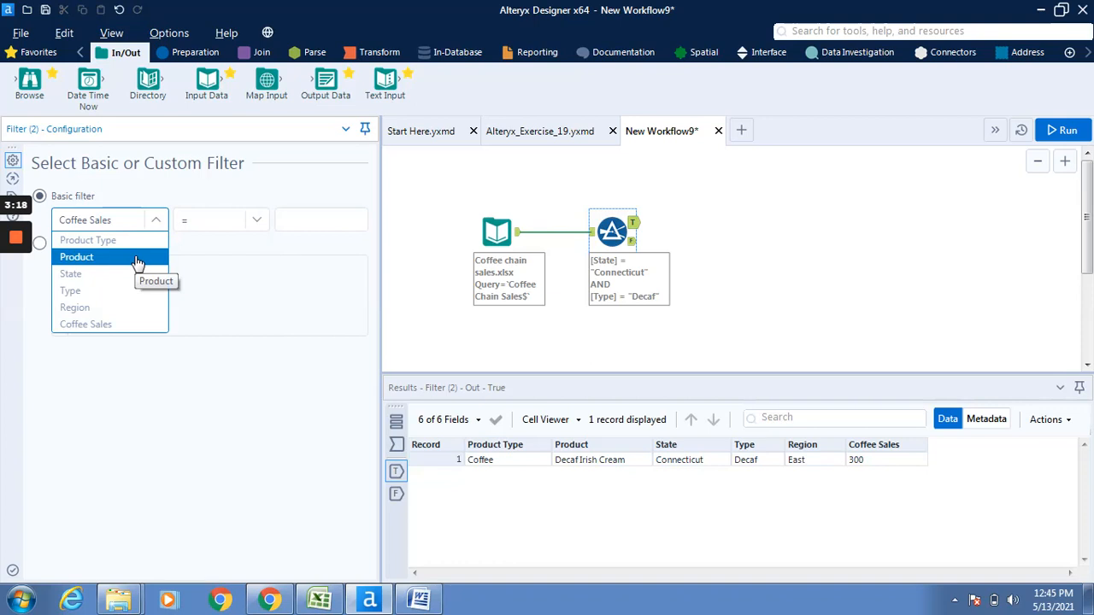
{"action": "left_click", "coordinate": [137, 264]}
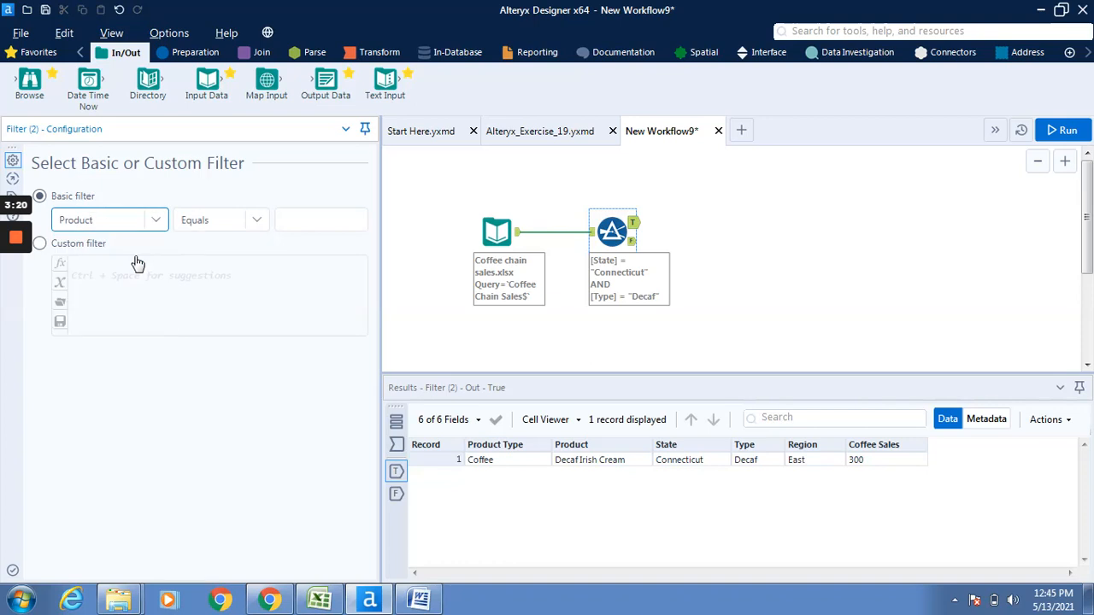
{"action": "left_click", "coordinate": [259, 220]}
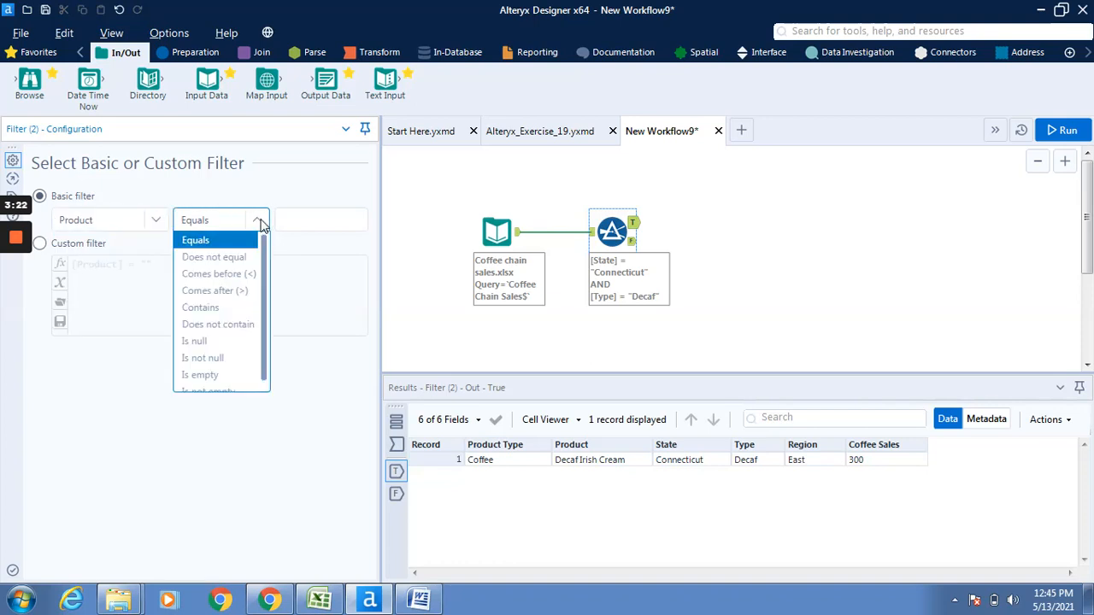
{"action": "left_click", "coordinate": [261, 221]}
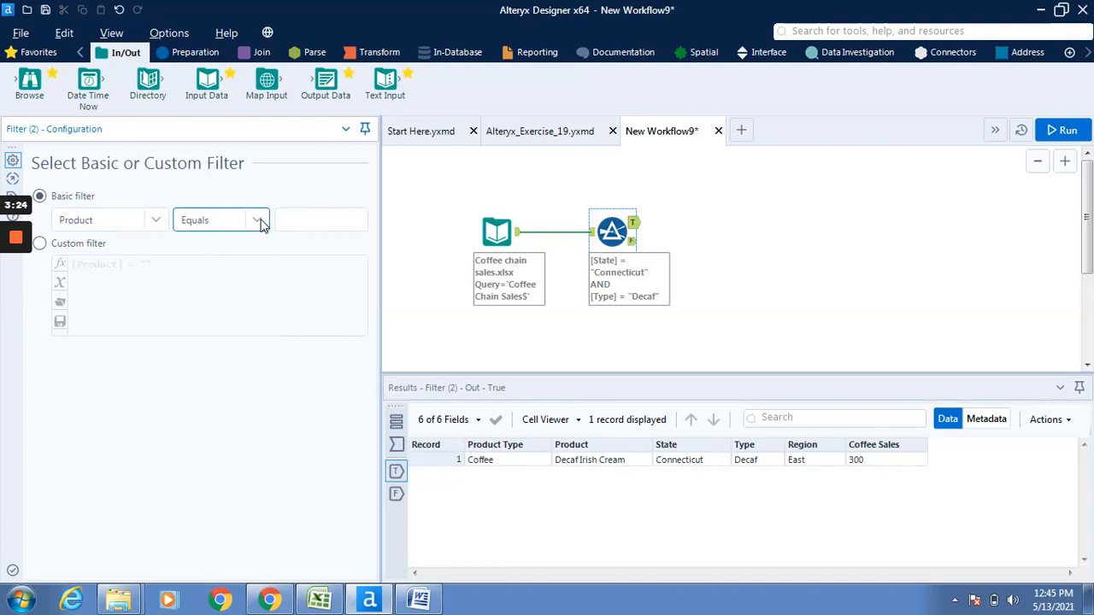
Set the basic filter to keep records where Coffee Sales >= 300
{"action": "left_click", "coordinate": [157, 222]}
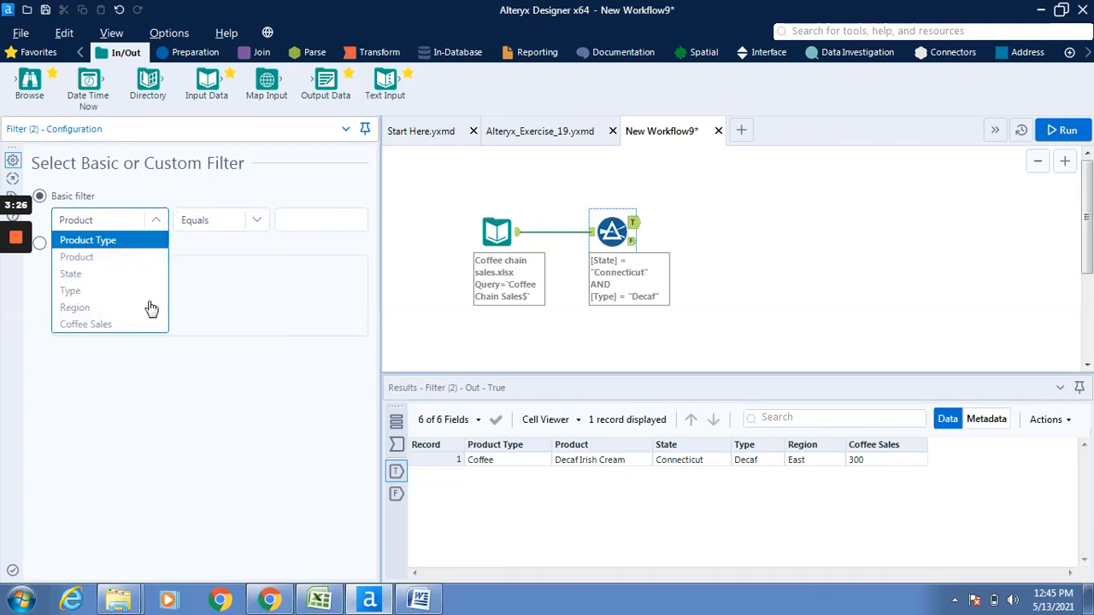
{"action": "left_click", "coordinate": [139, 326]}
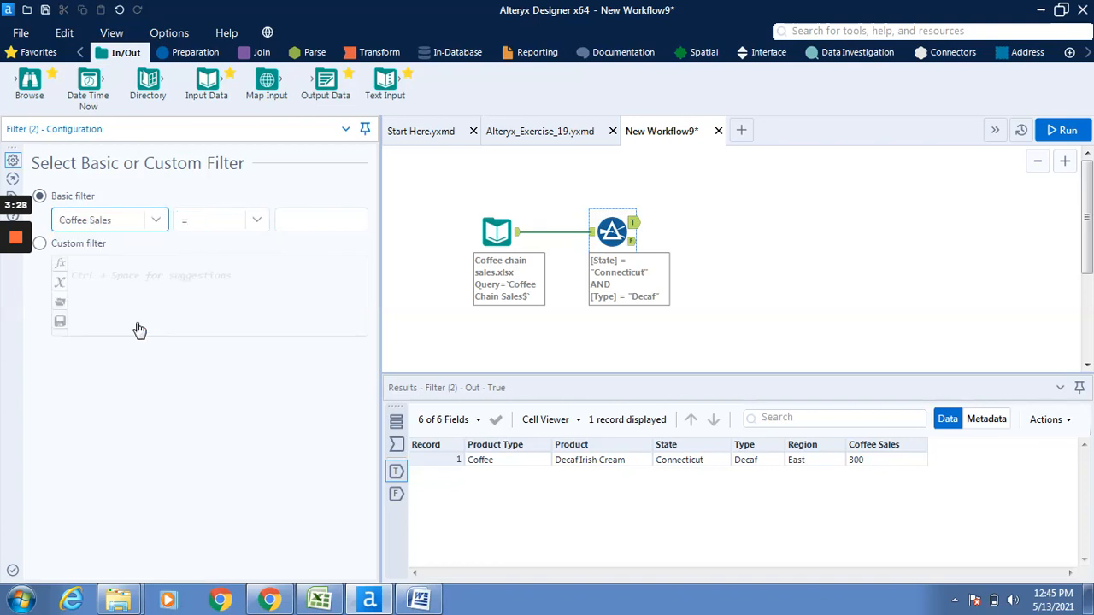
{"action": "left_click", "coordinate": [253, 229]}
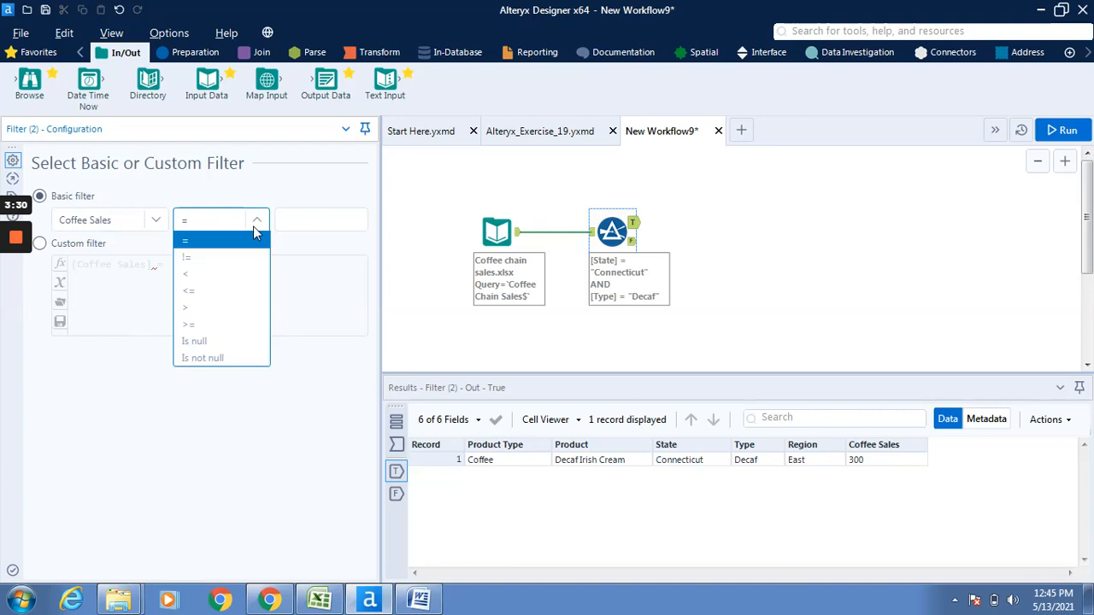
{"action": "left_click", "coordinate": [229, 327]}
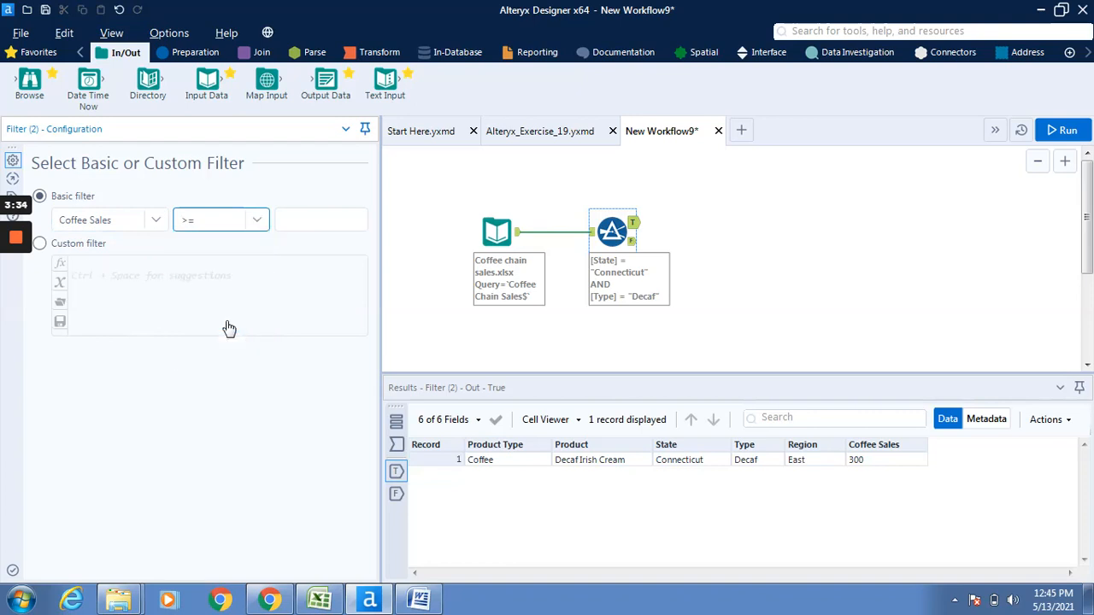
{"action": "left_click", "coordinate": [328, 219]}
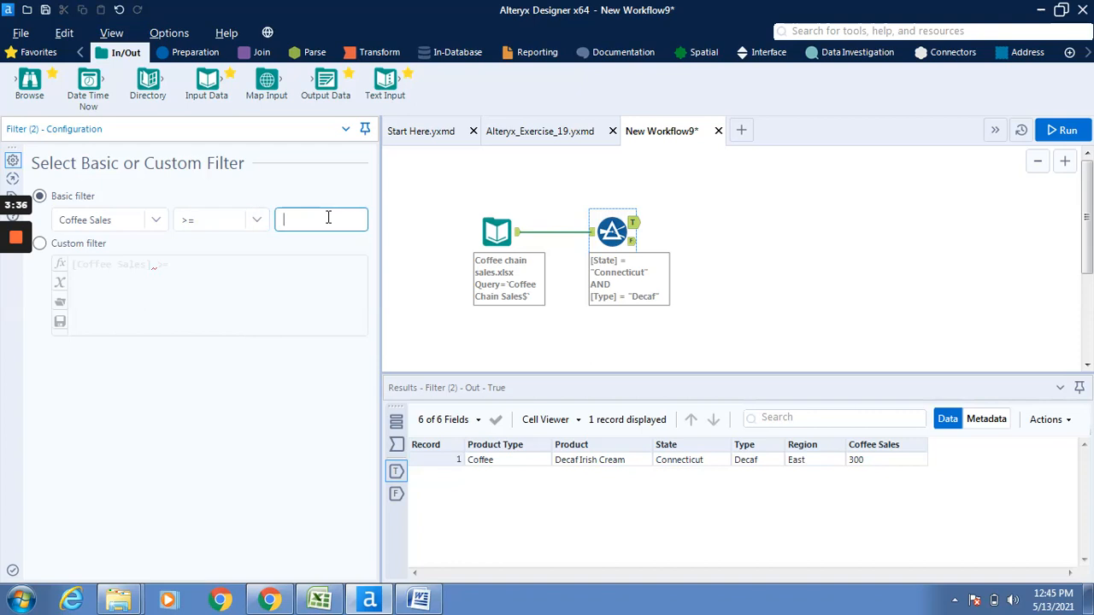
{"action": "type", "text": "300"}
Run the workflow with the Coffee Sales filter and dismiss the completion message
{"action": "left_click", "coordinate": [1060, 130]}
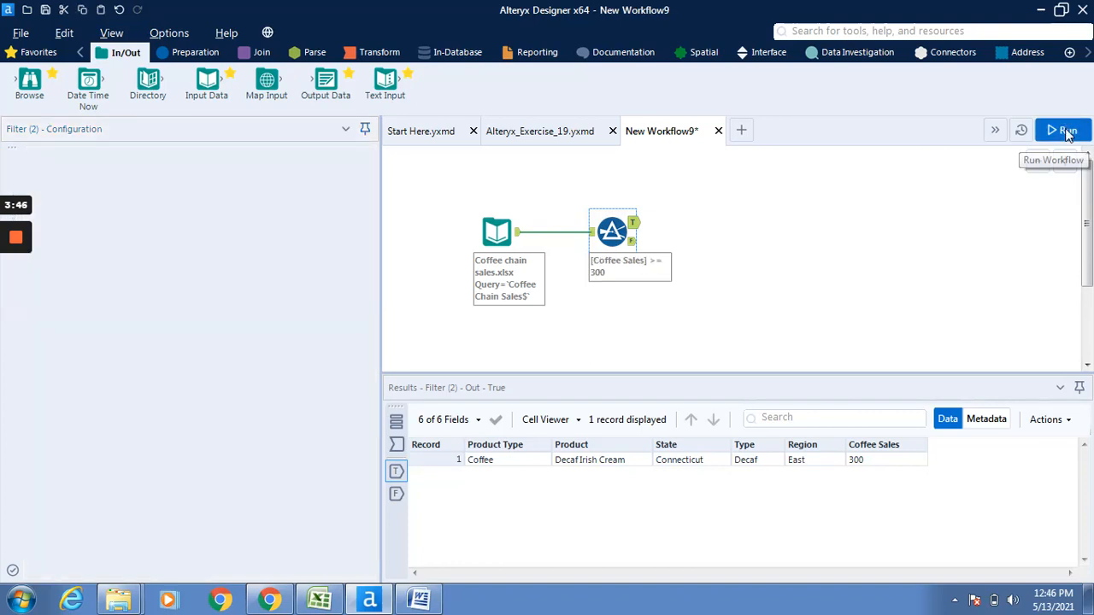
{"action": "left_click", "coordinate": [1065, 131]}
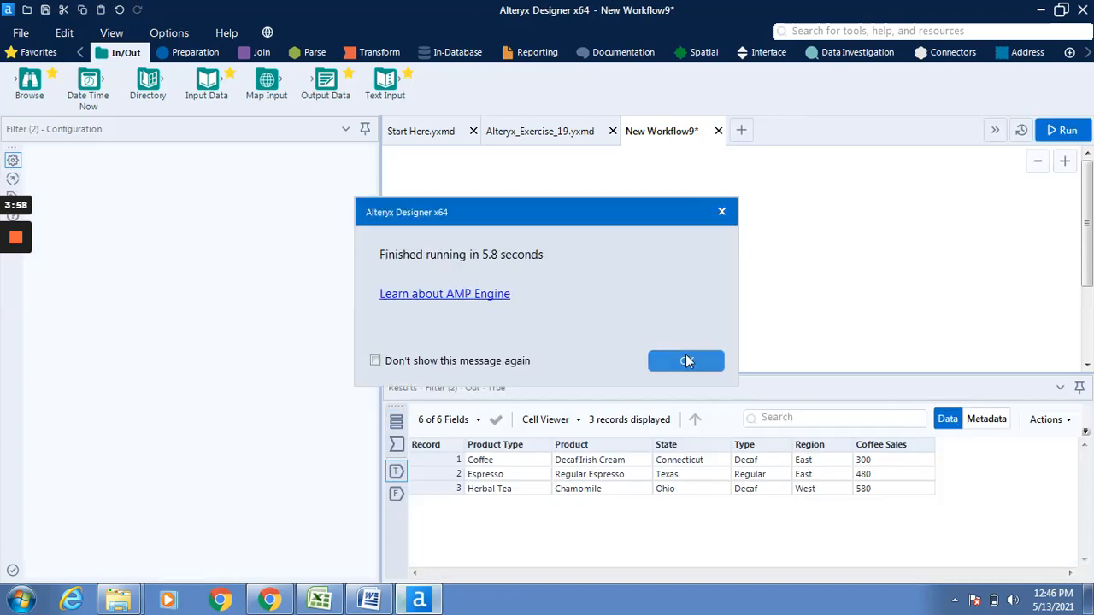
{"action": "left_click", "coordinate": [687, 359]}
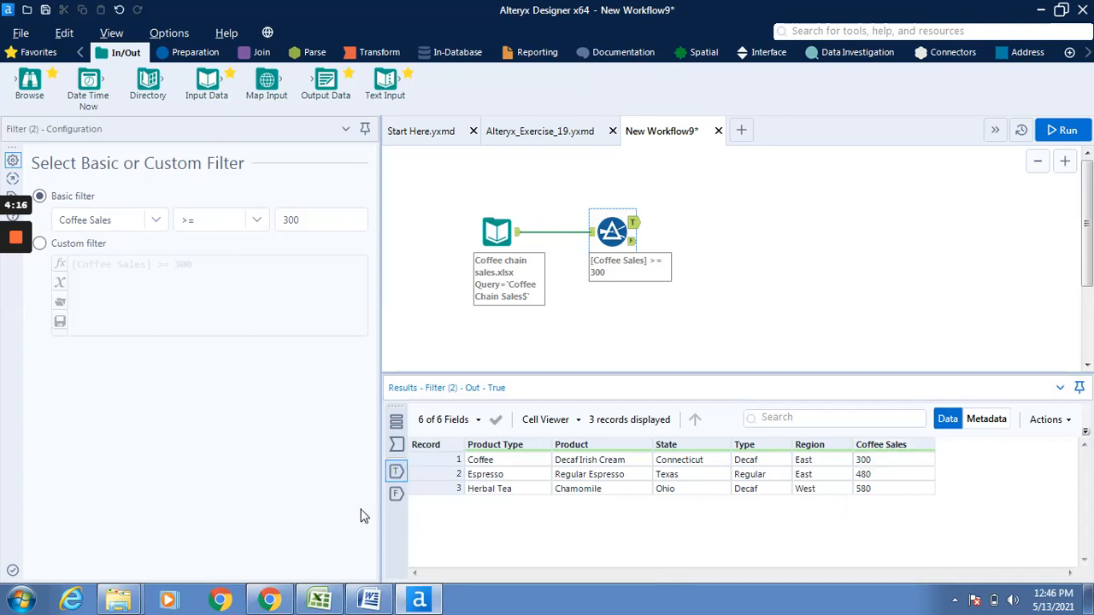
Examine the Filter tool's False output records and return to its True output
{"action": "left_click", "coordinate": [395, 496]}
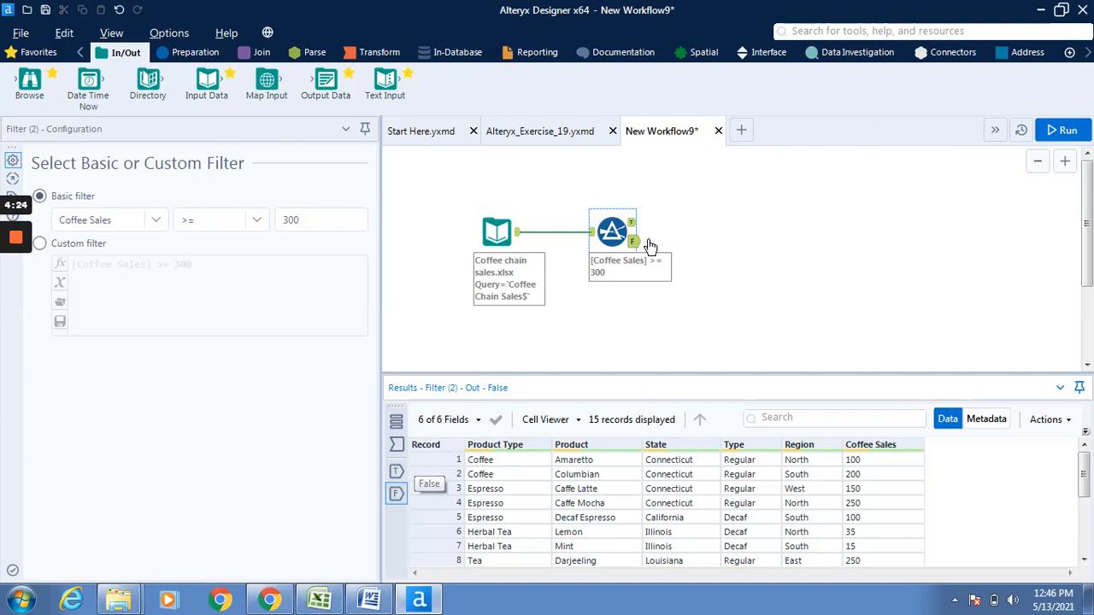
{"action": "left_click", "coordinate": [395, 471]}
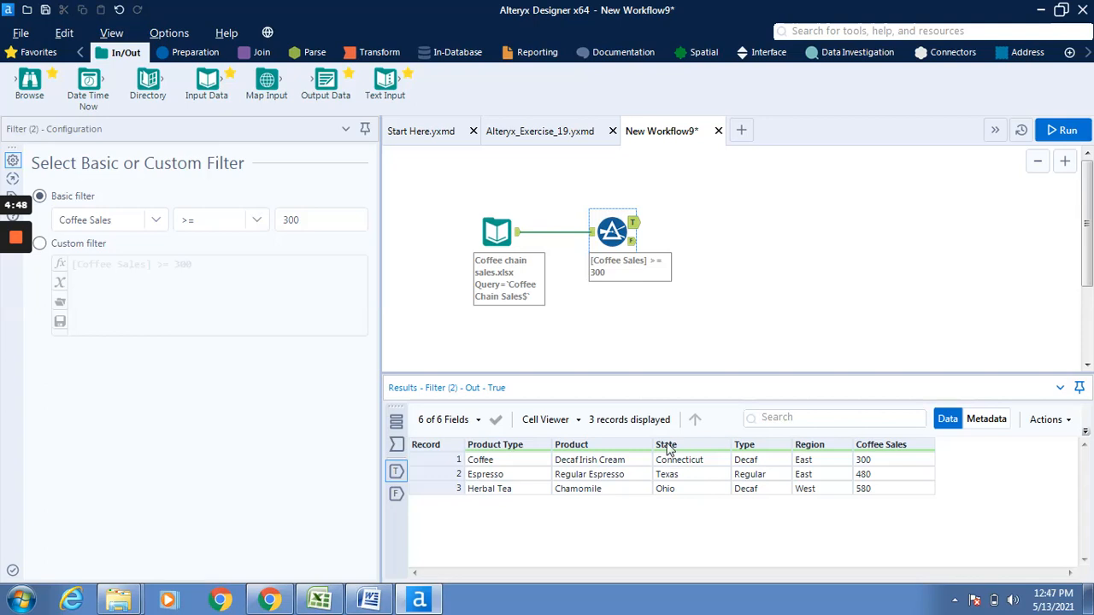
{"action": "mouse_move", "coordinate": [13, 242]}
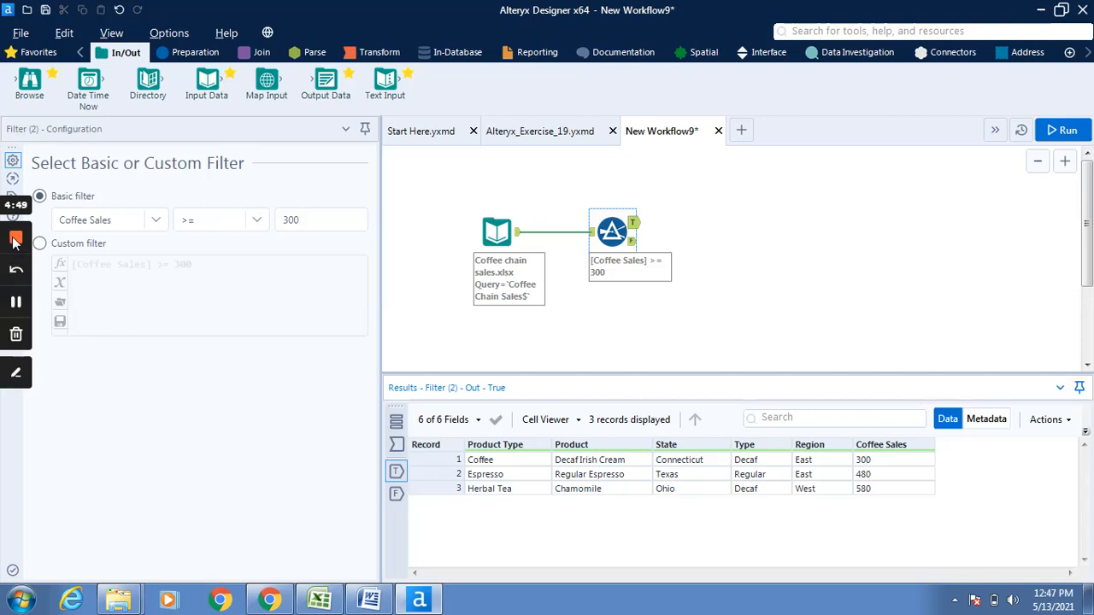